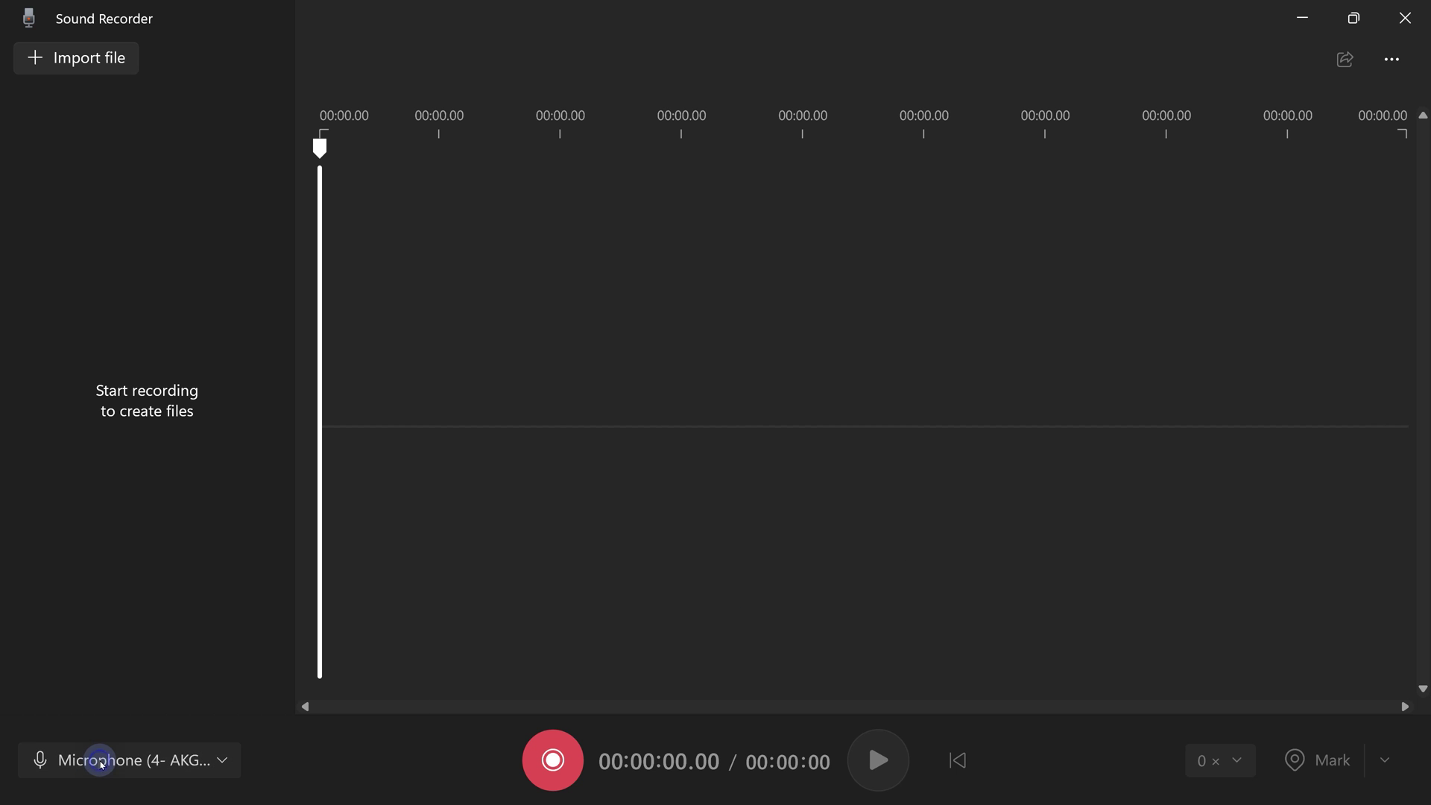
From Sound Recorder's microphone dropdown, go to Change default in Windows Settings
click(99, 760)
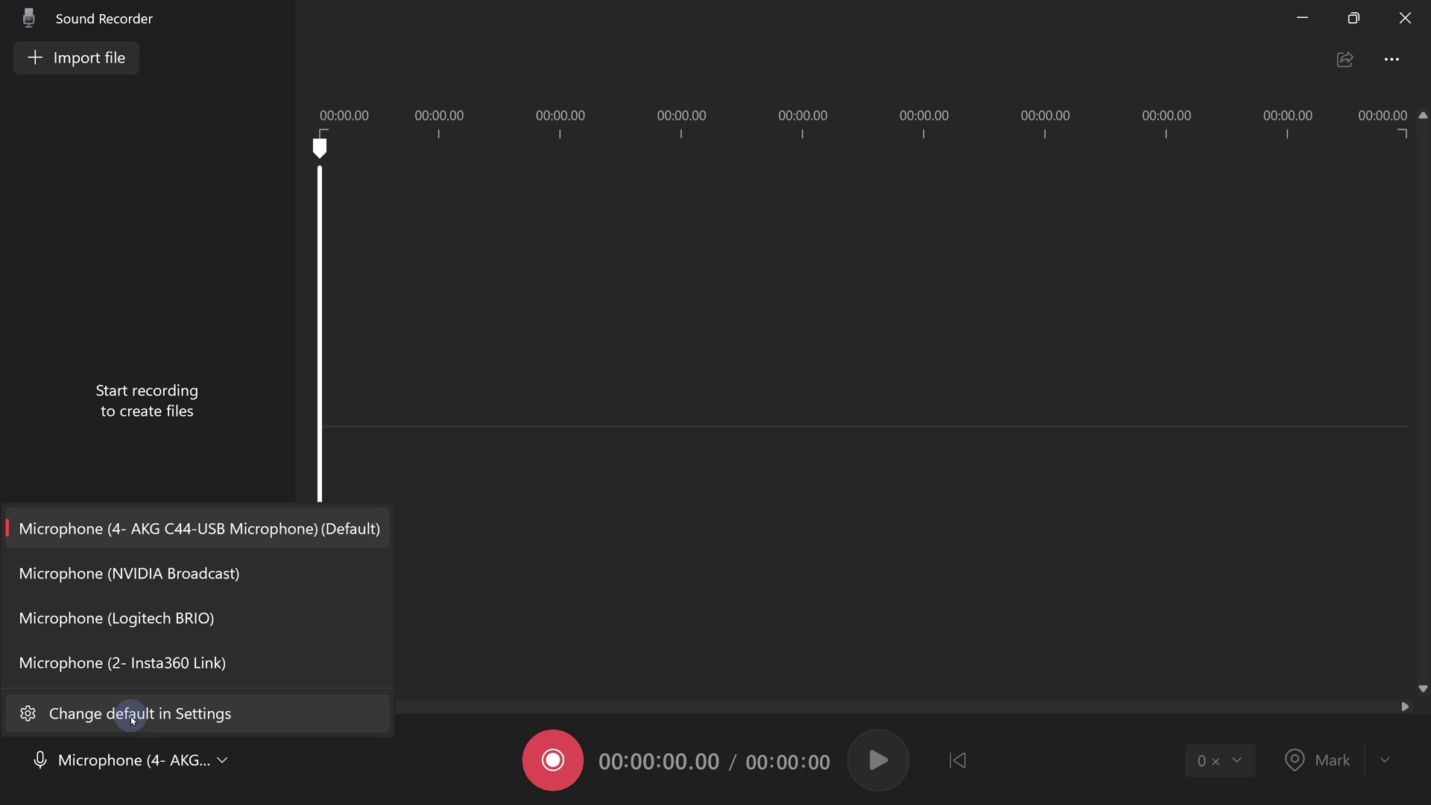
click(132, 719)
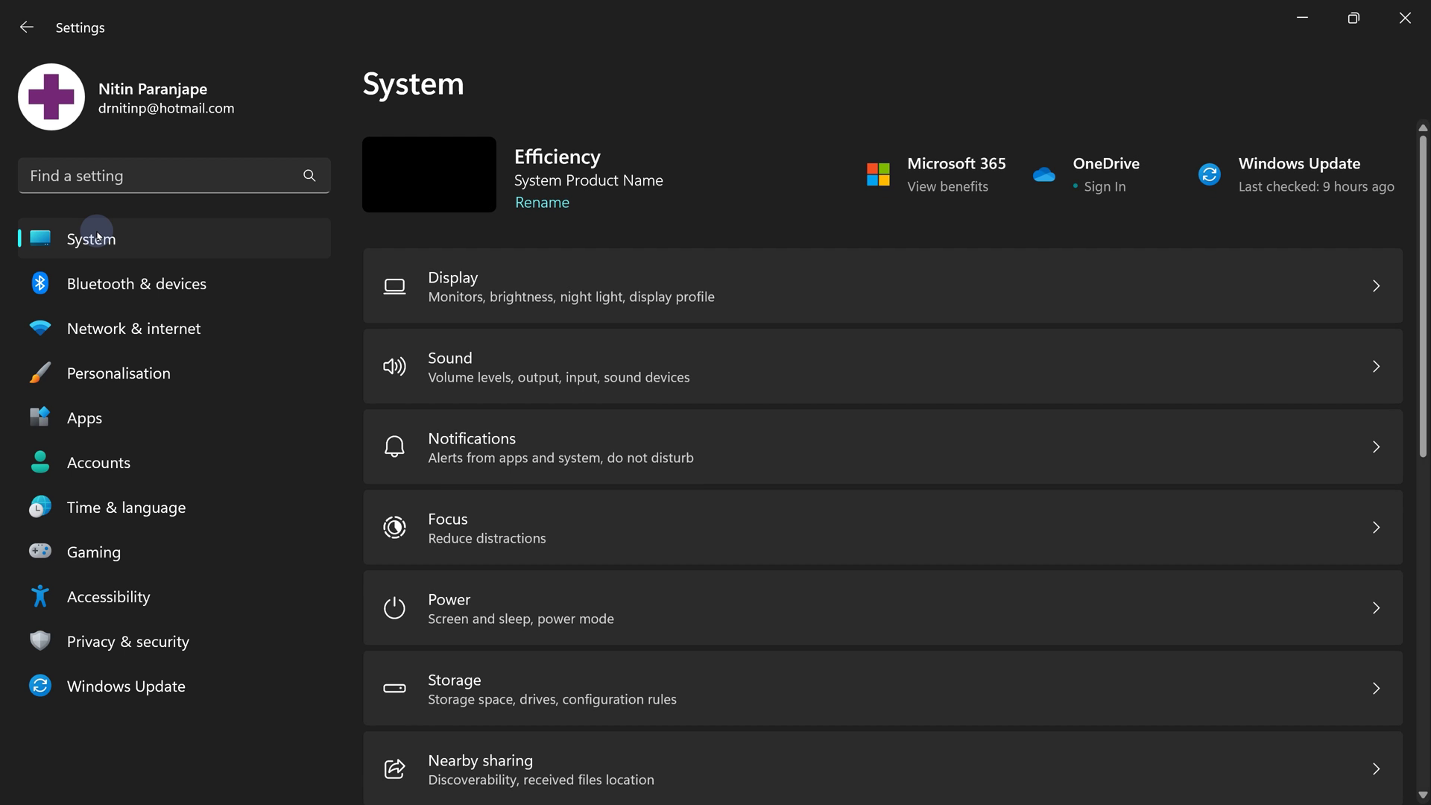
Open the Stereo Mix device's properties from Sound's All sound devices list
click(533, 381)
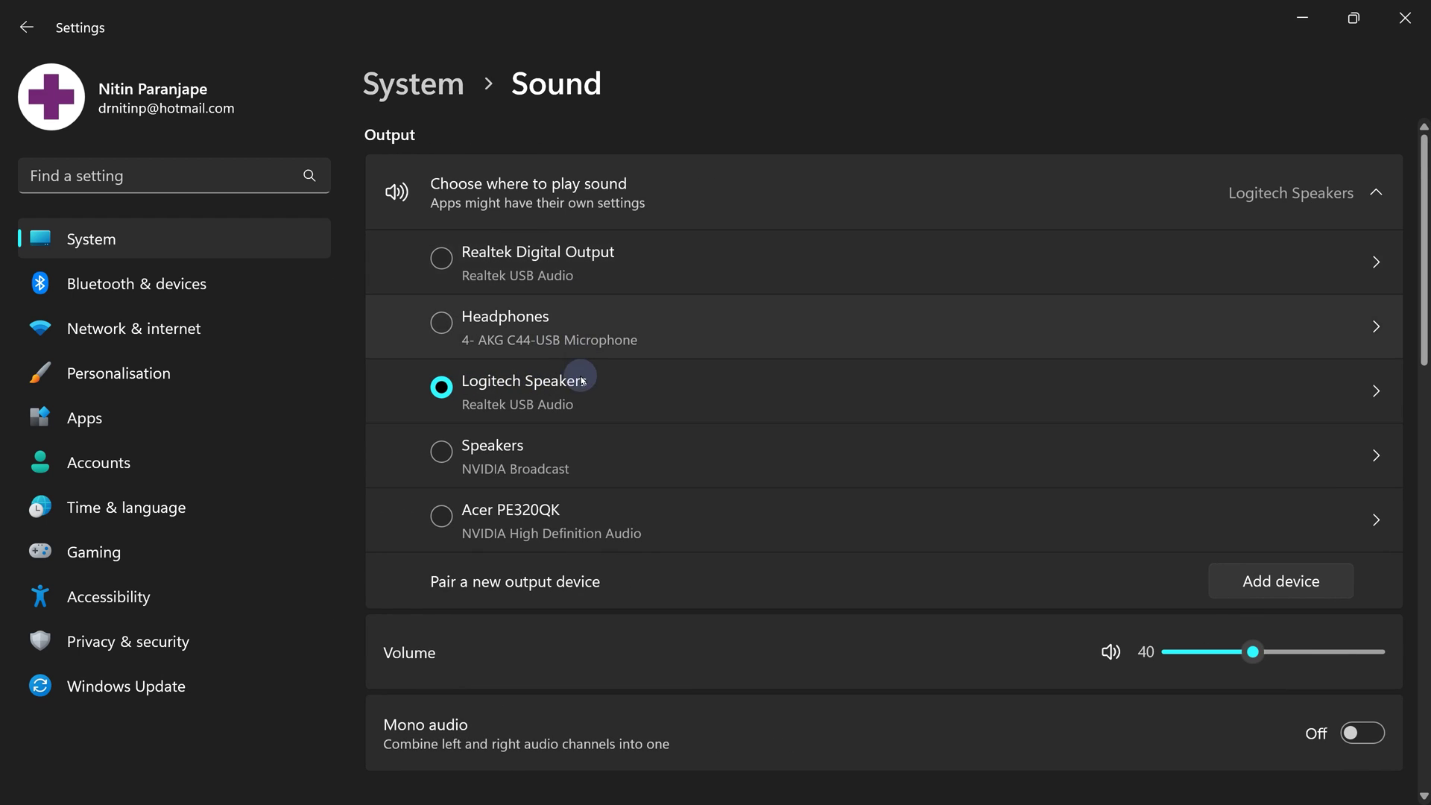
scroll(583, 381, down, 4)
scroll(593, 403, down, 3)
scroll(593, 408, down, 3)
scroll(595, 412, down, 3)
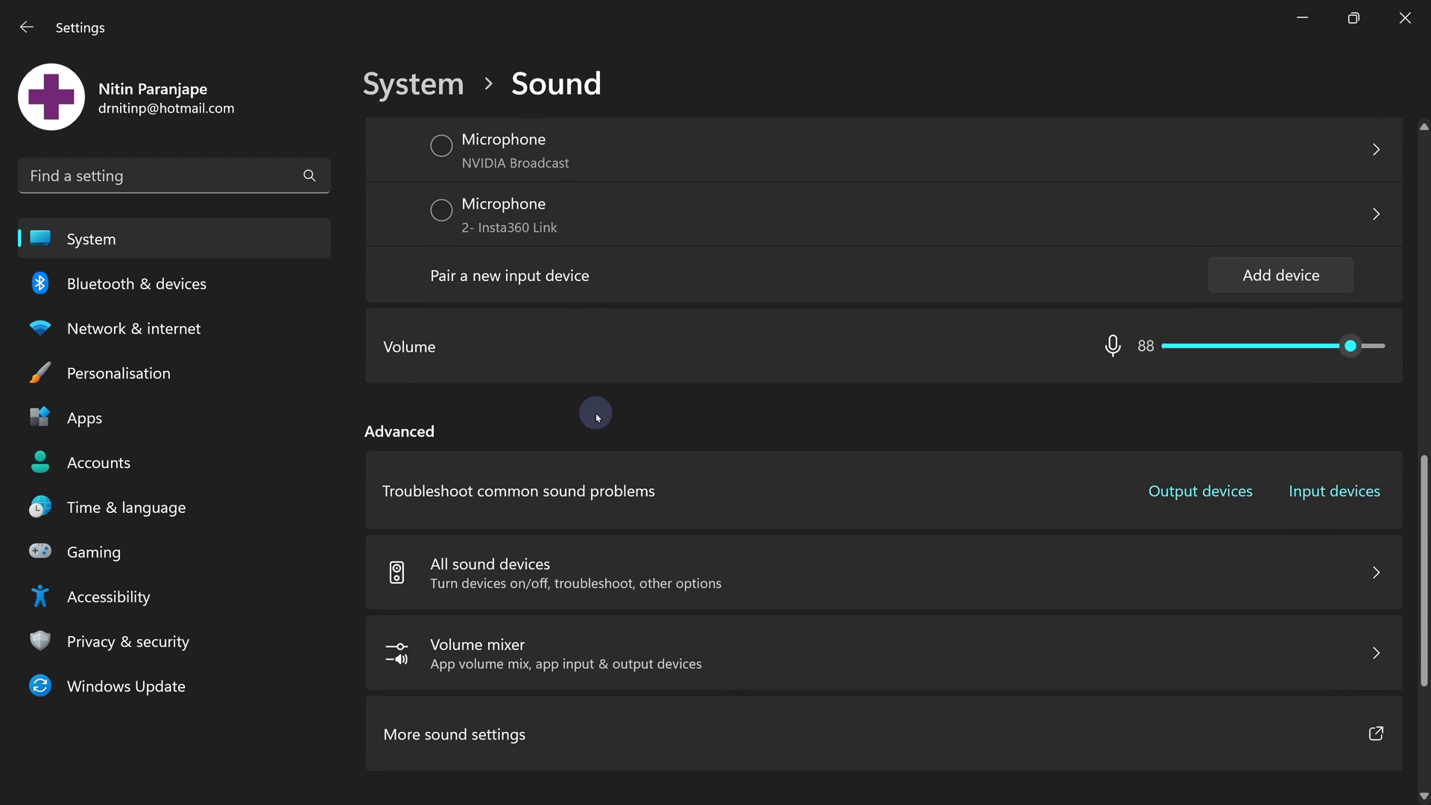
click(597, 573)
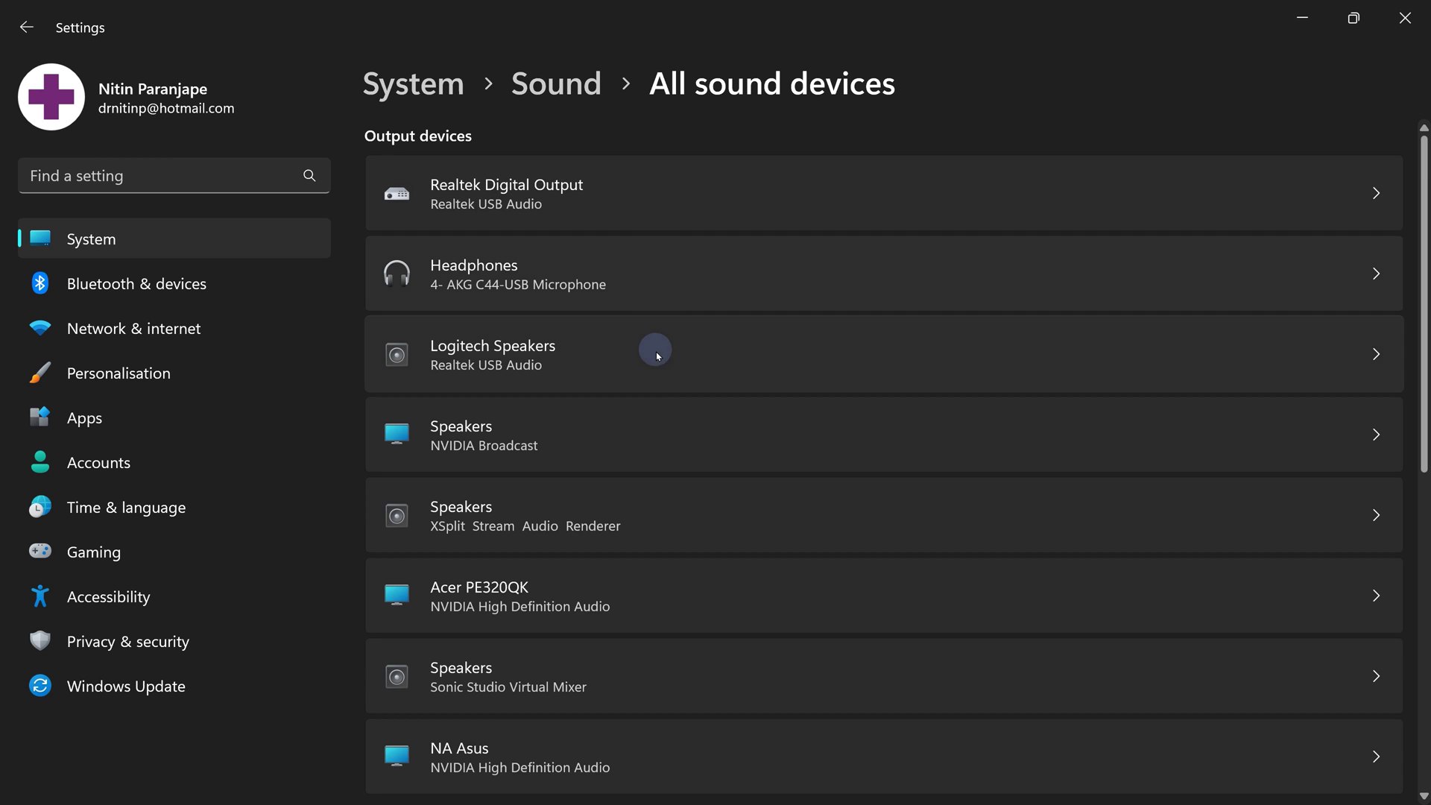
scroll(663, 411, down, 3)
scroll(663, 412, down, 3)
scroll(663, 412, down, 2)
scroll(664, 412, down, 1)
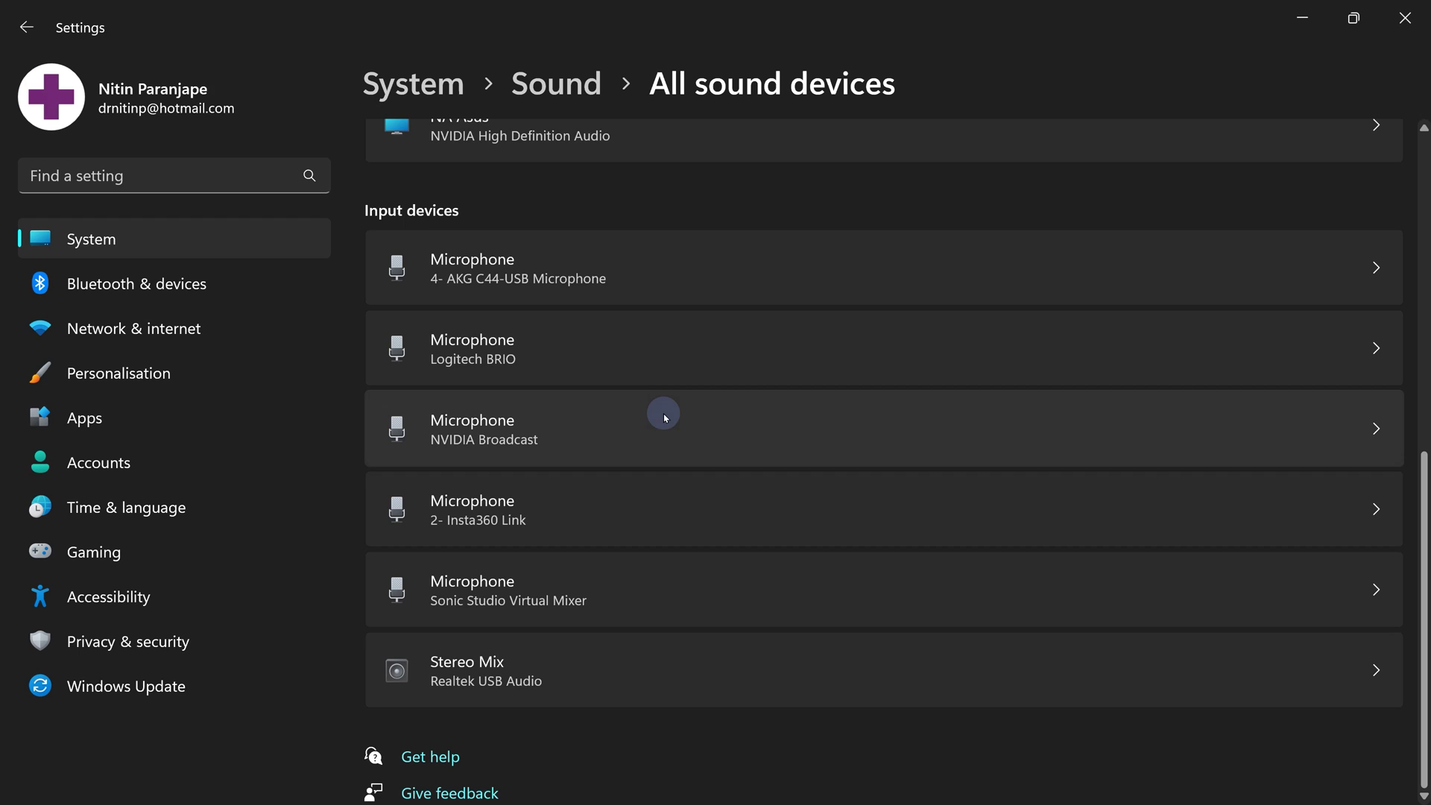
click(629, 672)
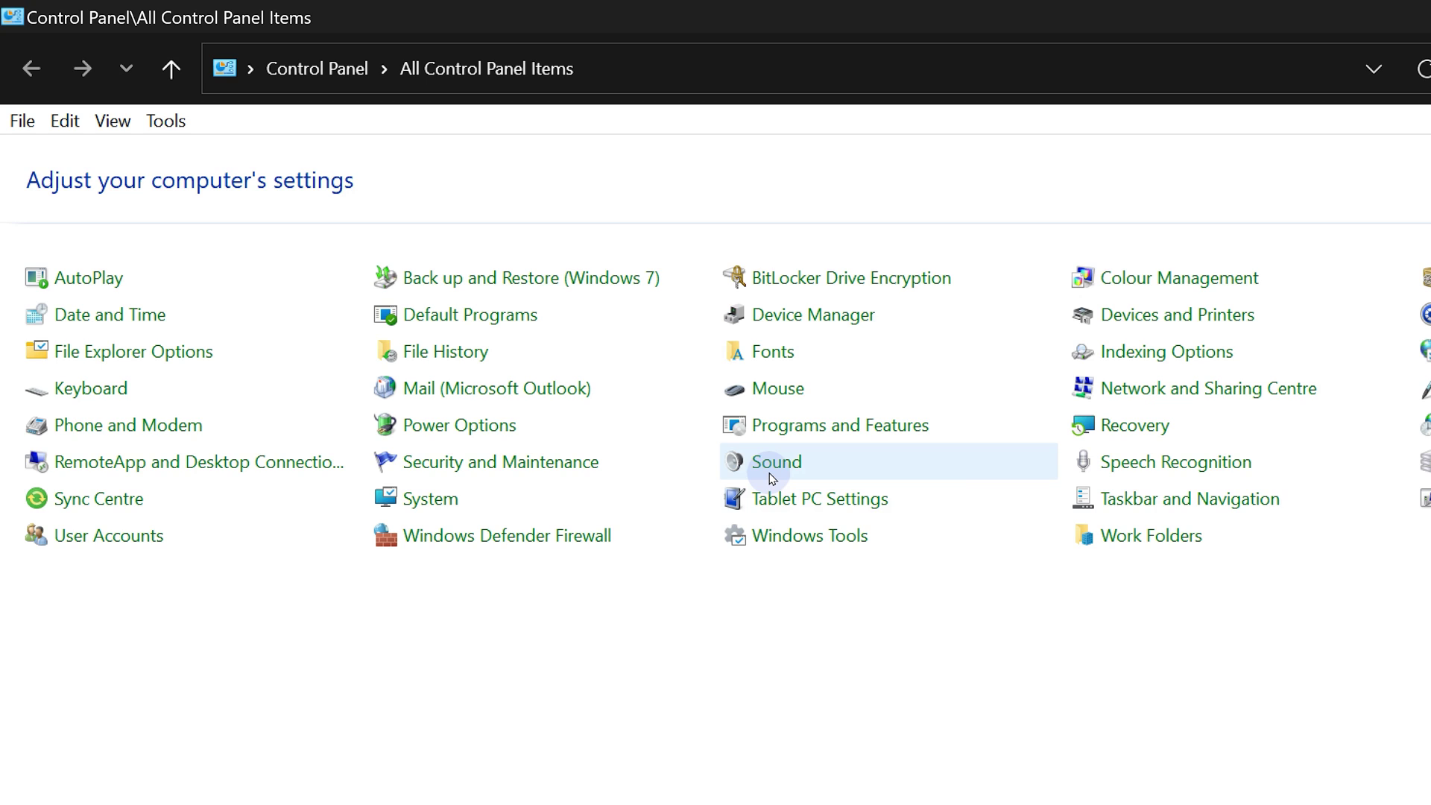
Enable Stereo Mix in the classic Recording devices list and select it in Sound Recorder
click(770, 475)
click(697, 145)
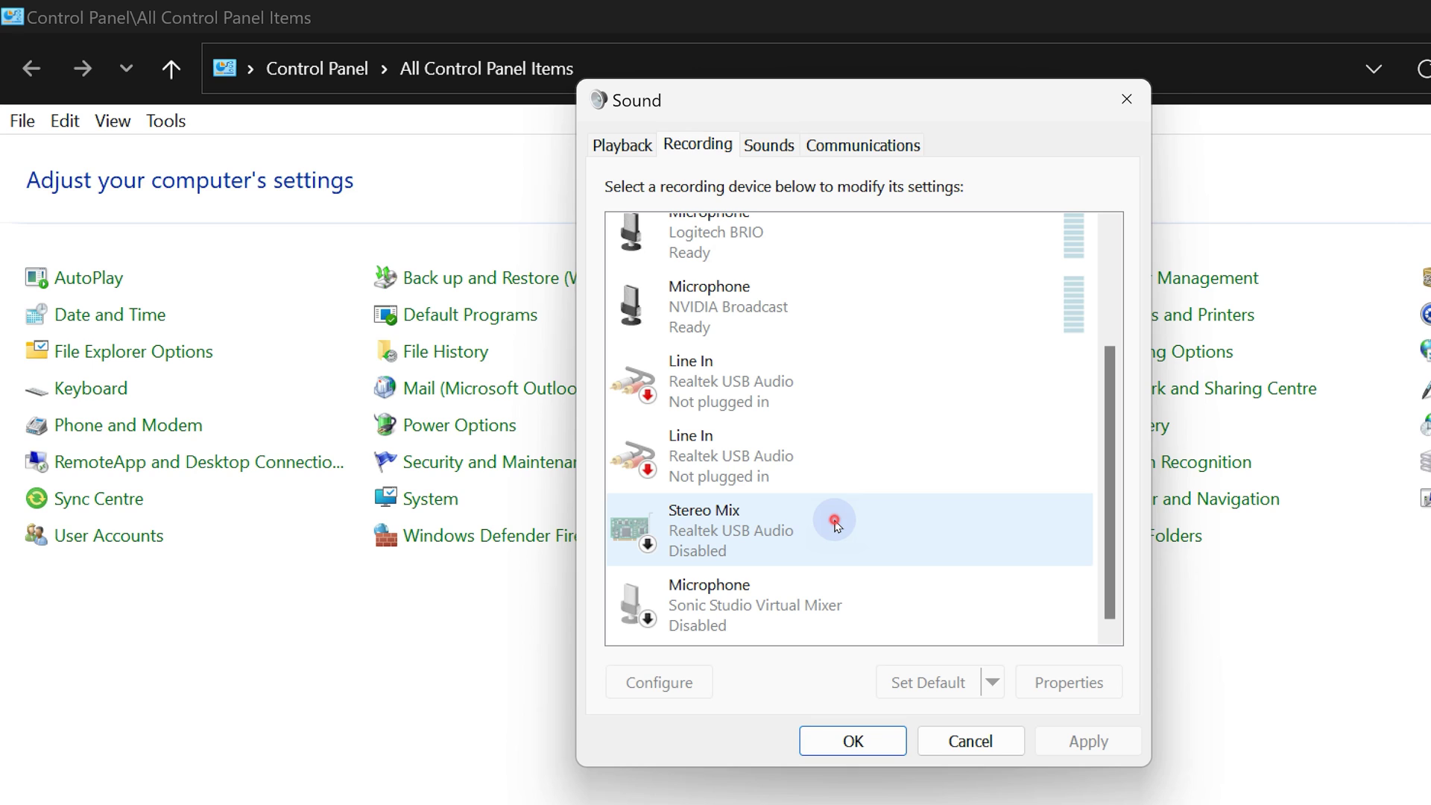
right_click(834, 523)
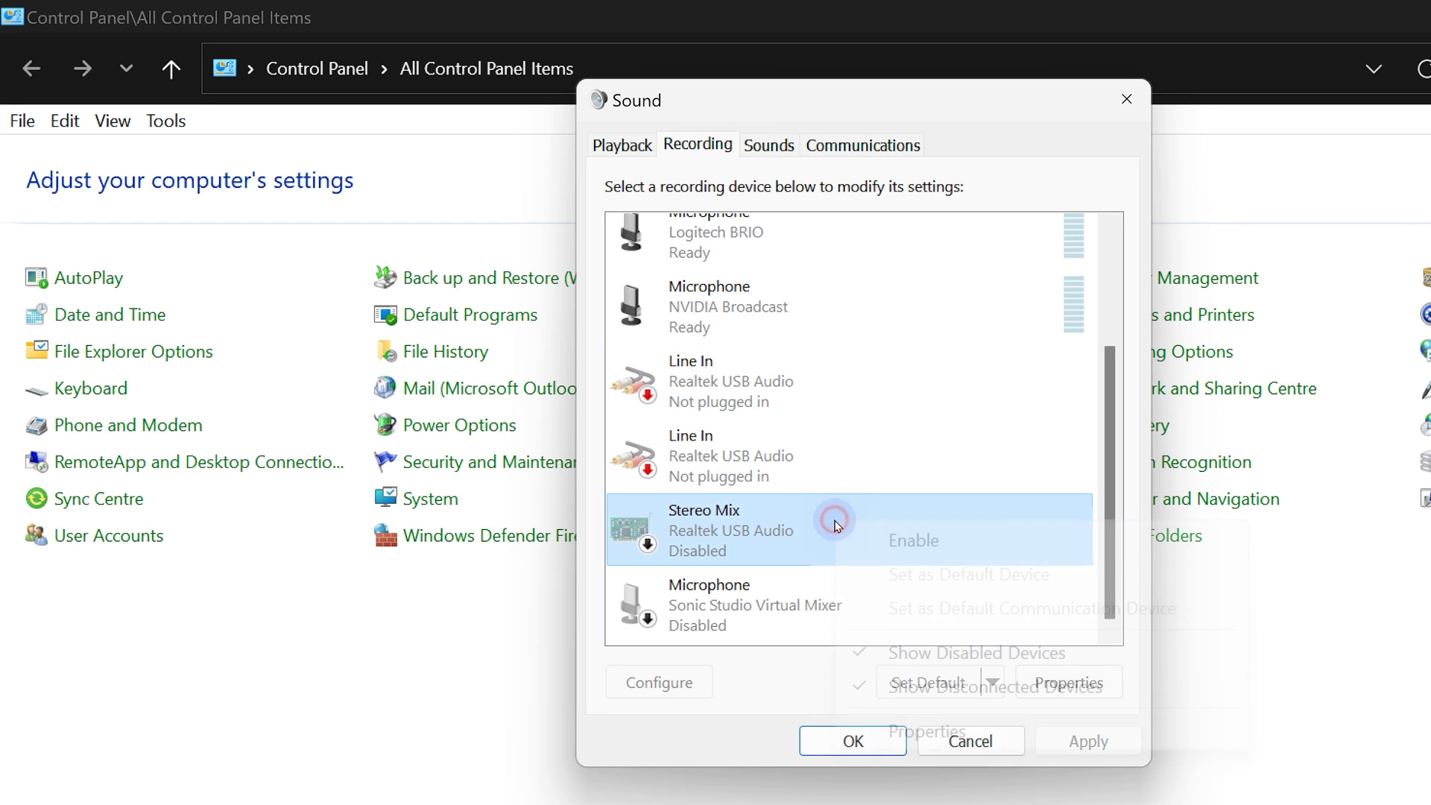
click(912, 544)
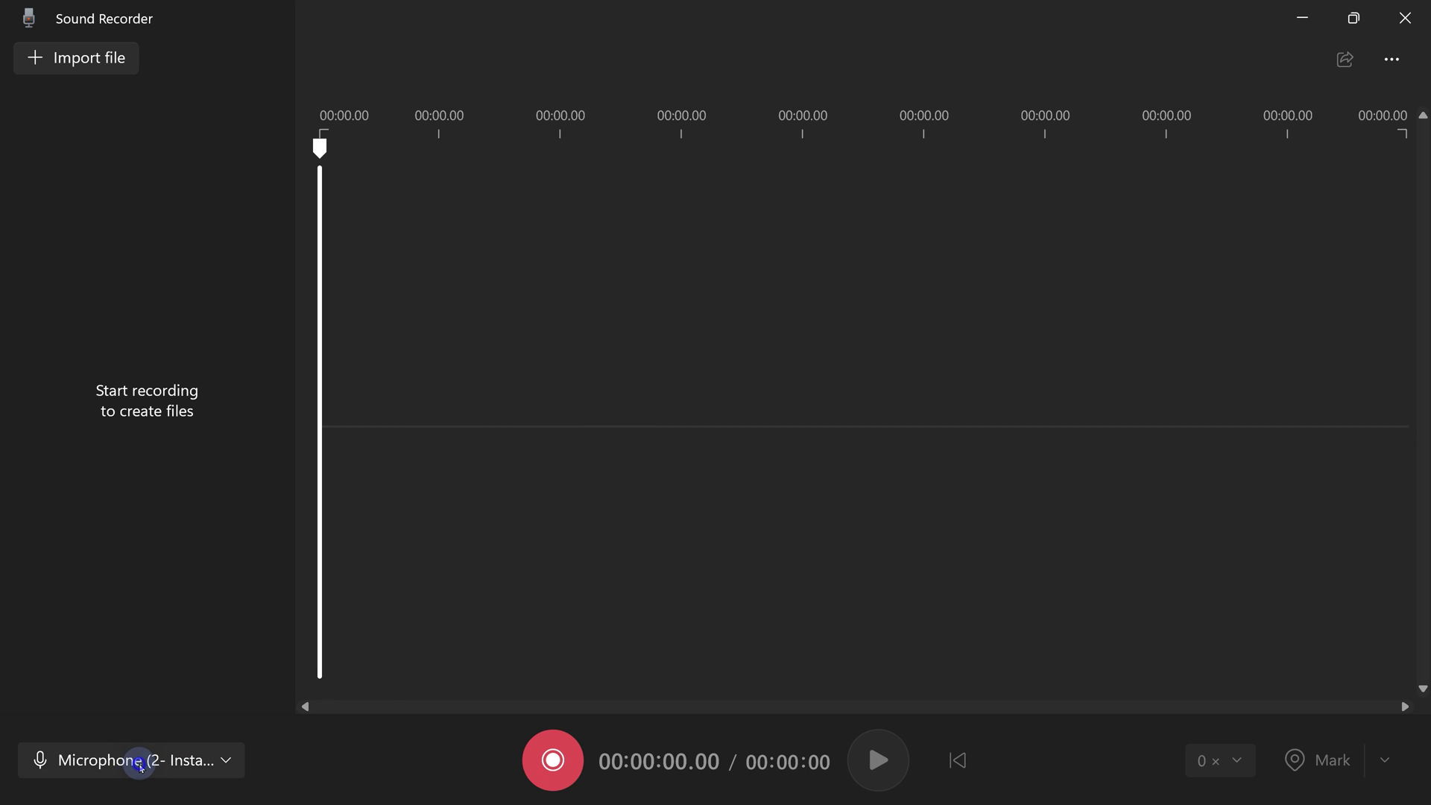
click(134, 760)
click(188, 664)
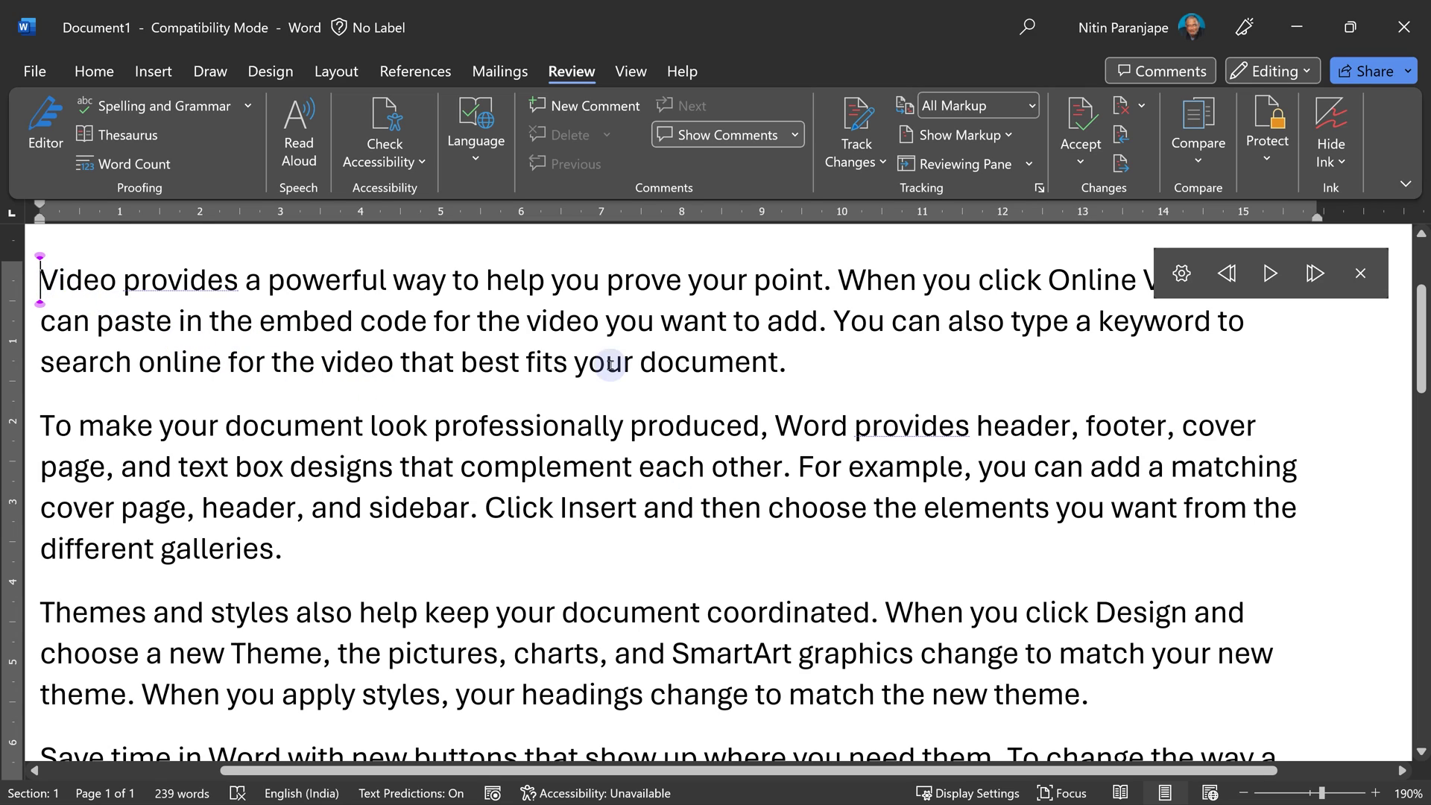
Check Word's Read Aloud voice settings, then start a Sound Recorder capture from Stereo Mix
click(1181, 274)
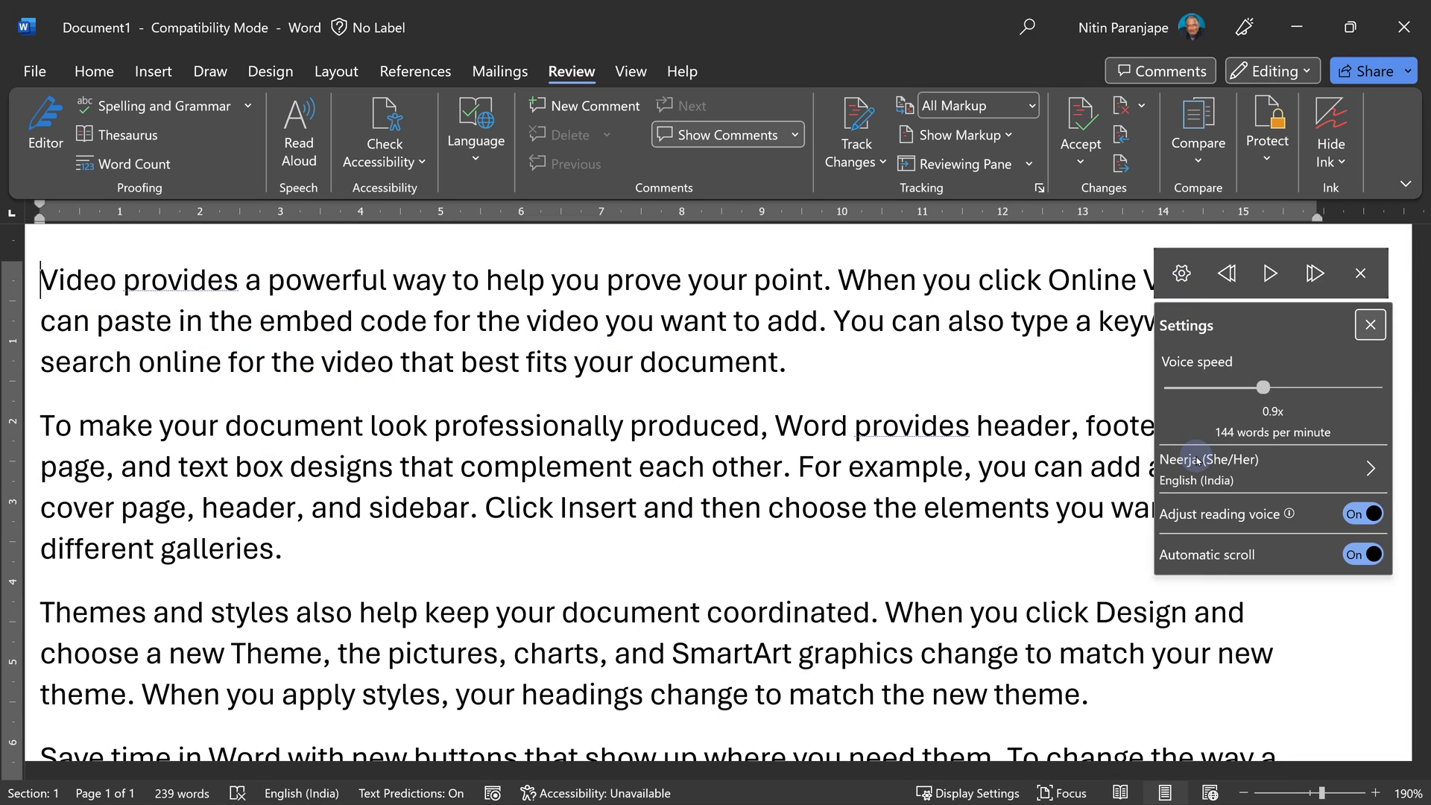
click(1182, 274)
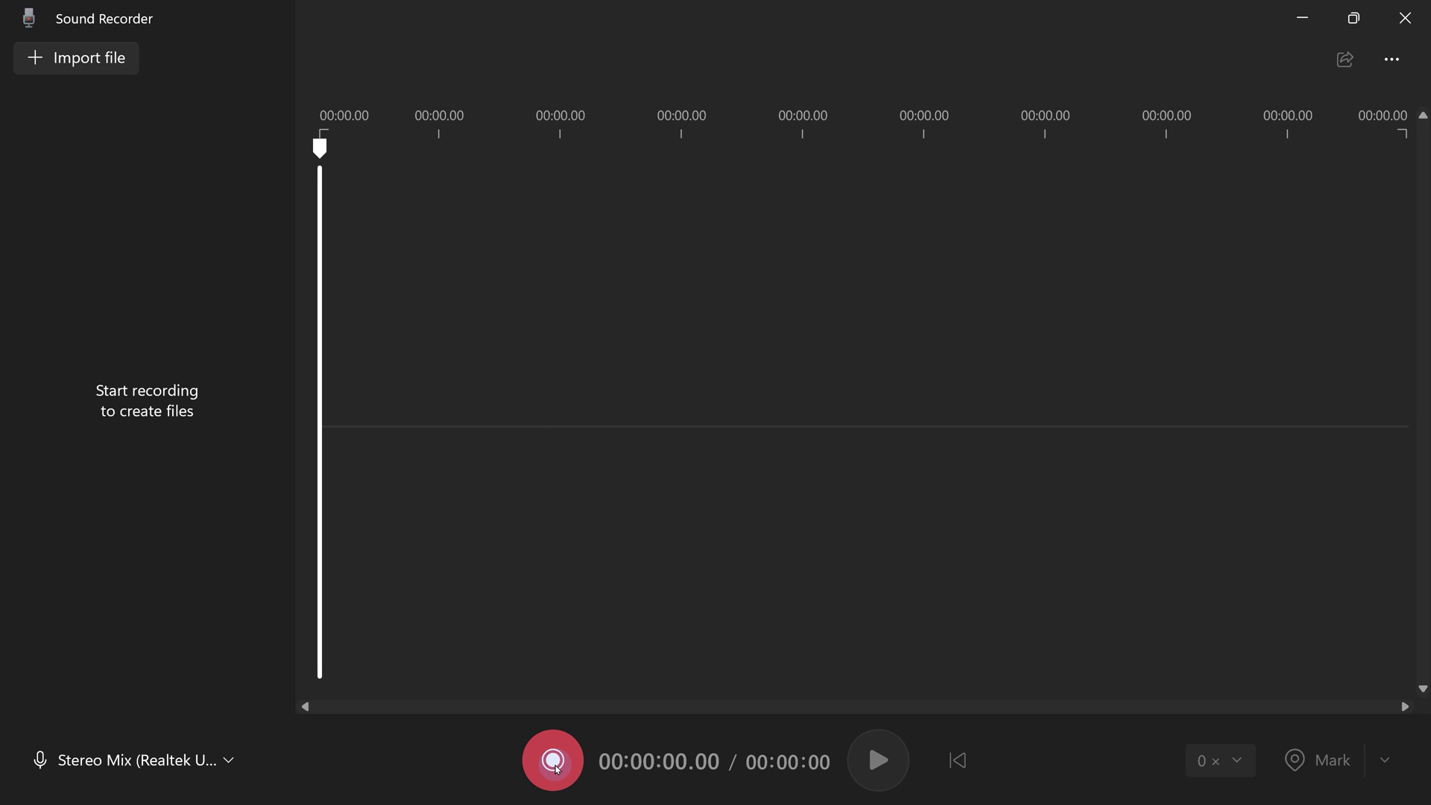
click(555, 765)
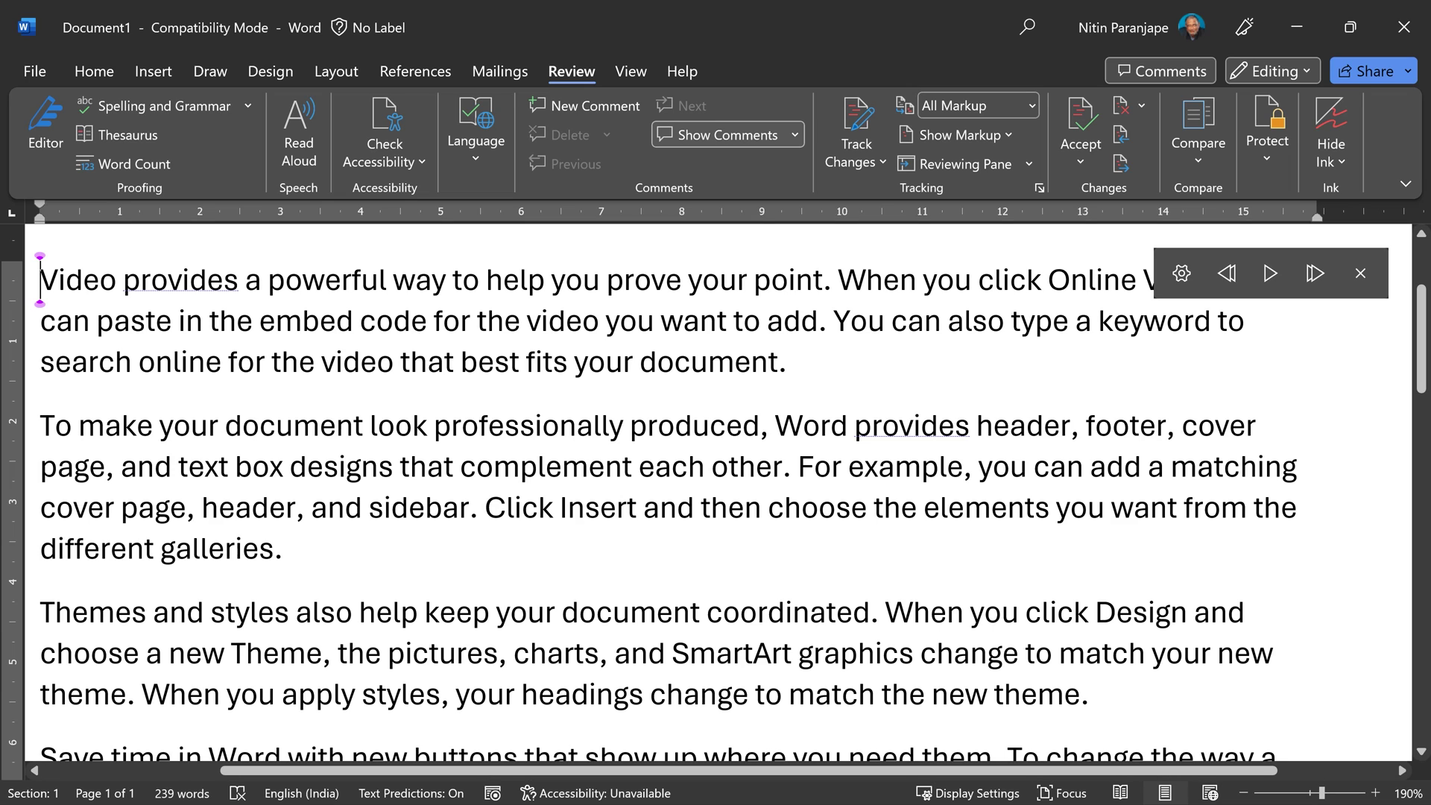
Start Word's Read Aloud narration and briefly check the running recording
click(1272, 273)
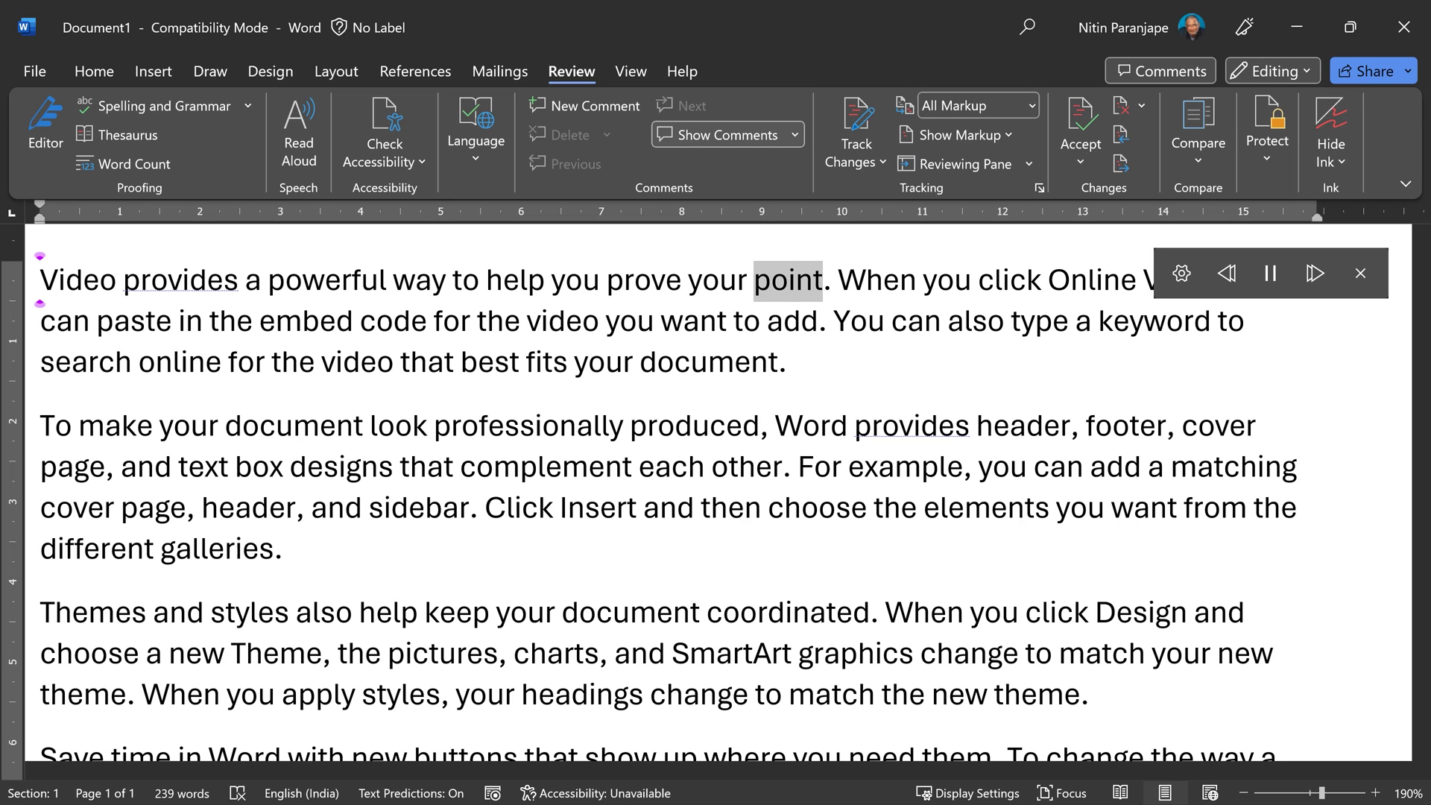
key(alt+Tab)
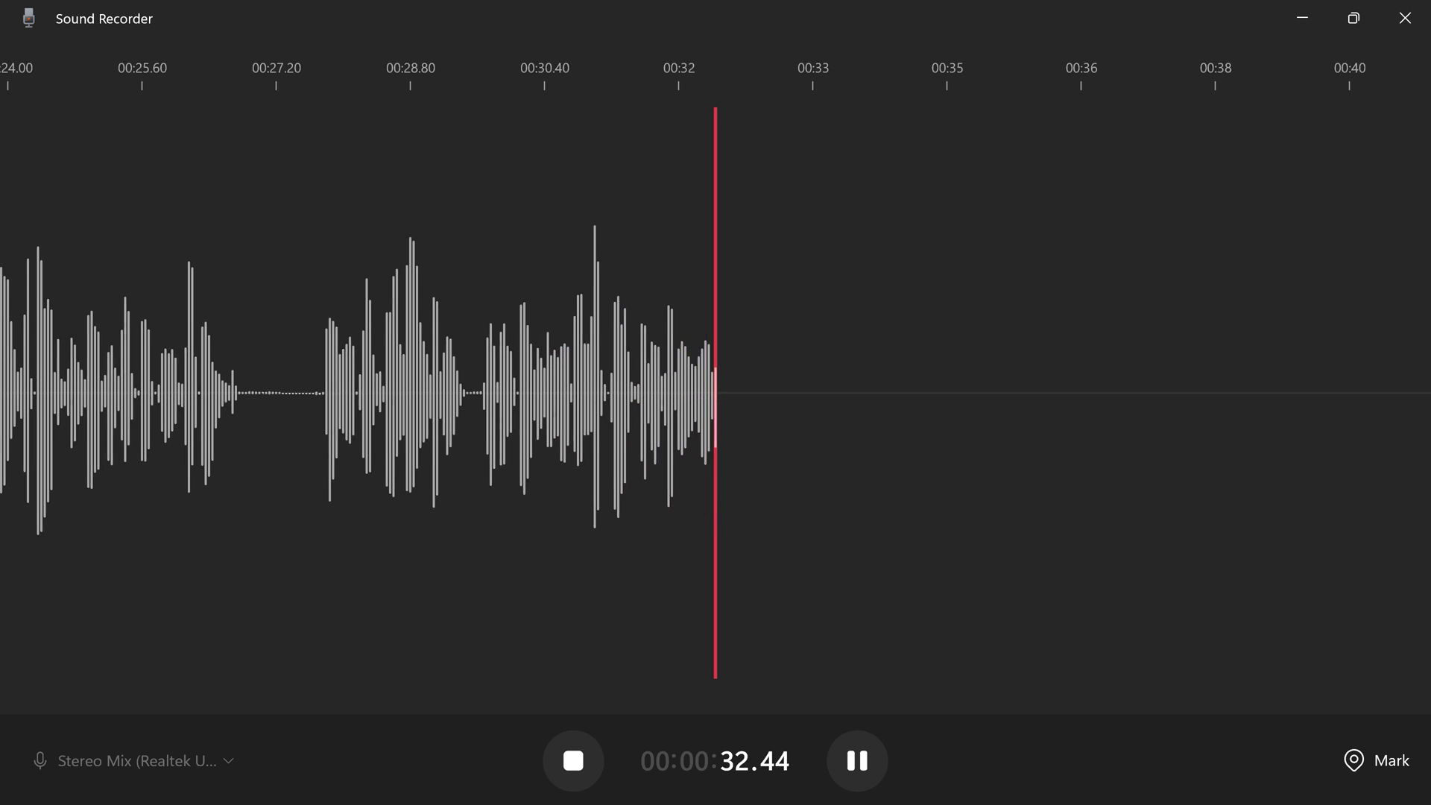
key(alt+Tab)
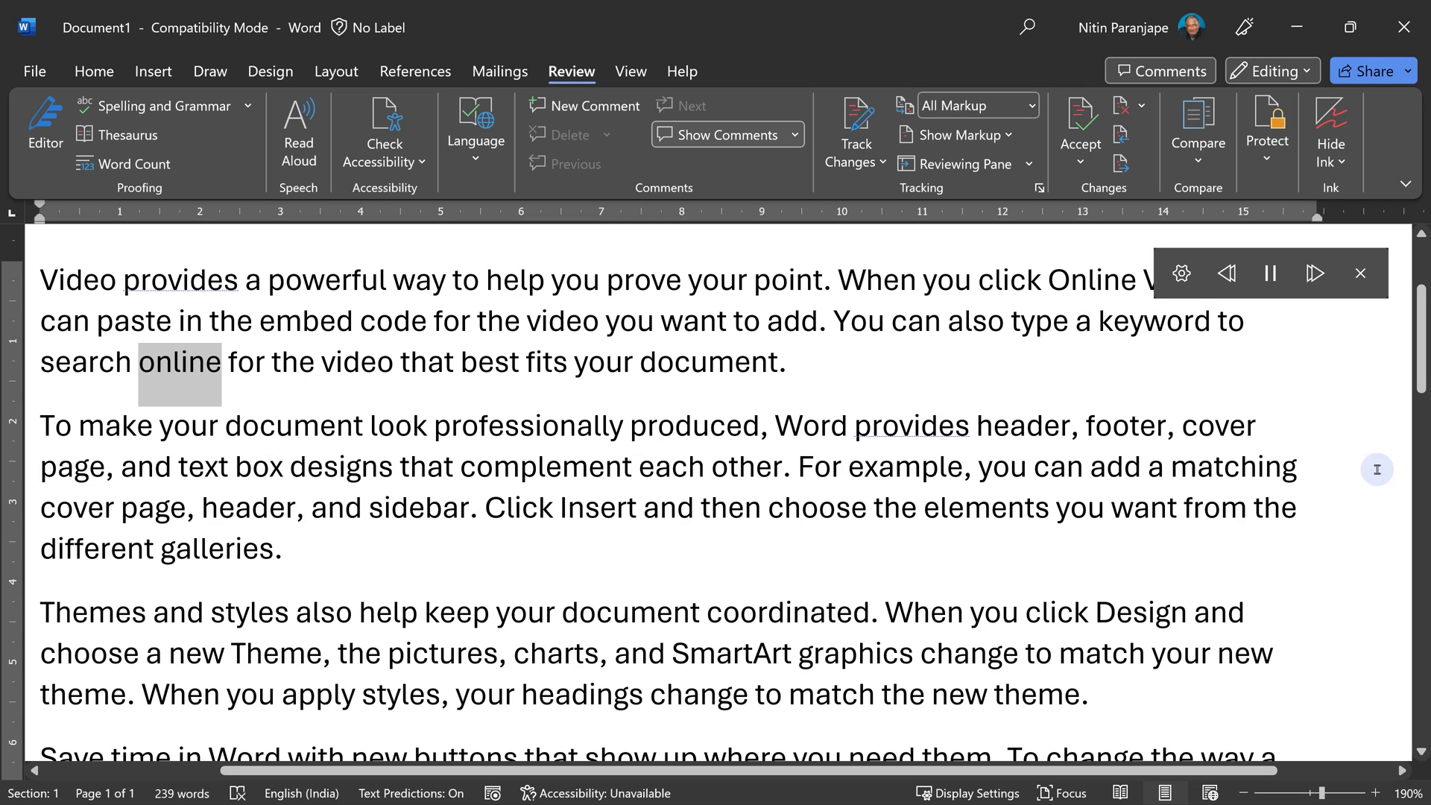
Pause the narration, stop the 0:52 recording, and bring up its options menu
click(1270, 274)
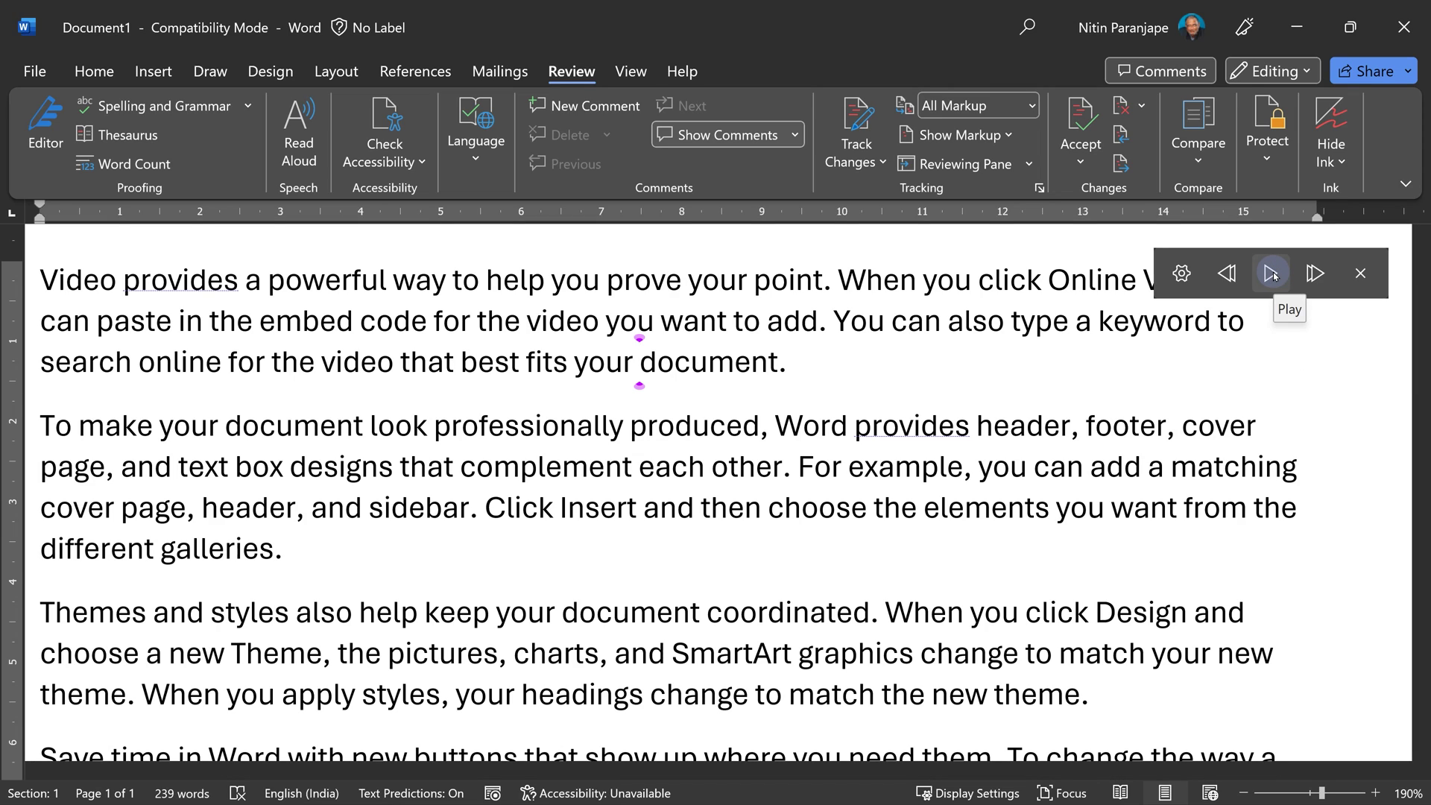
key(alt+Tab)
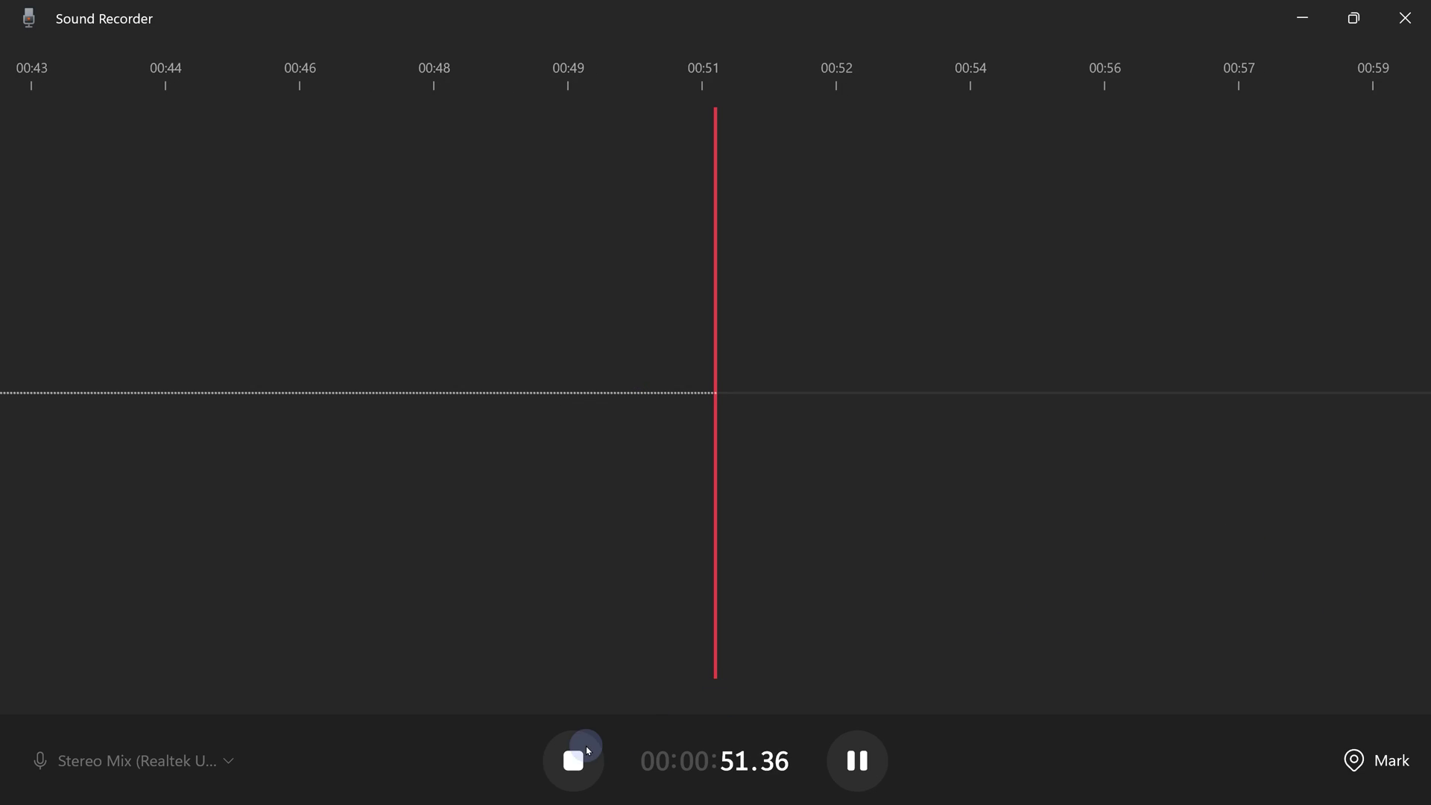
click(576, 761)
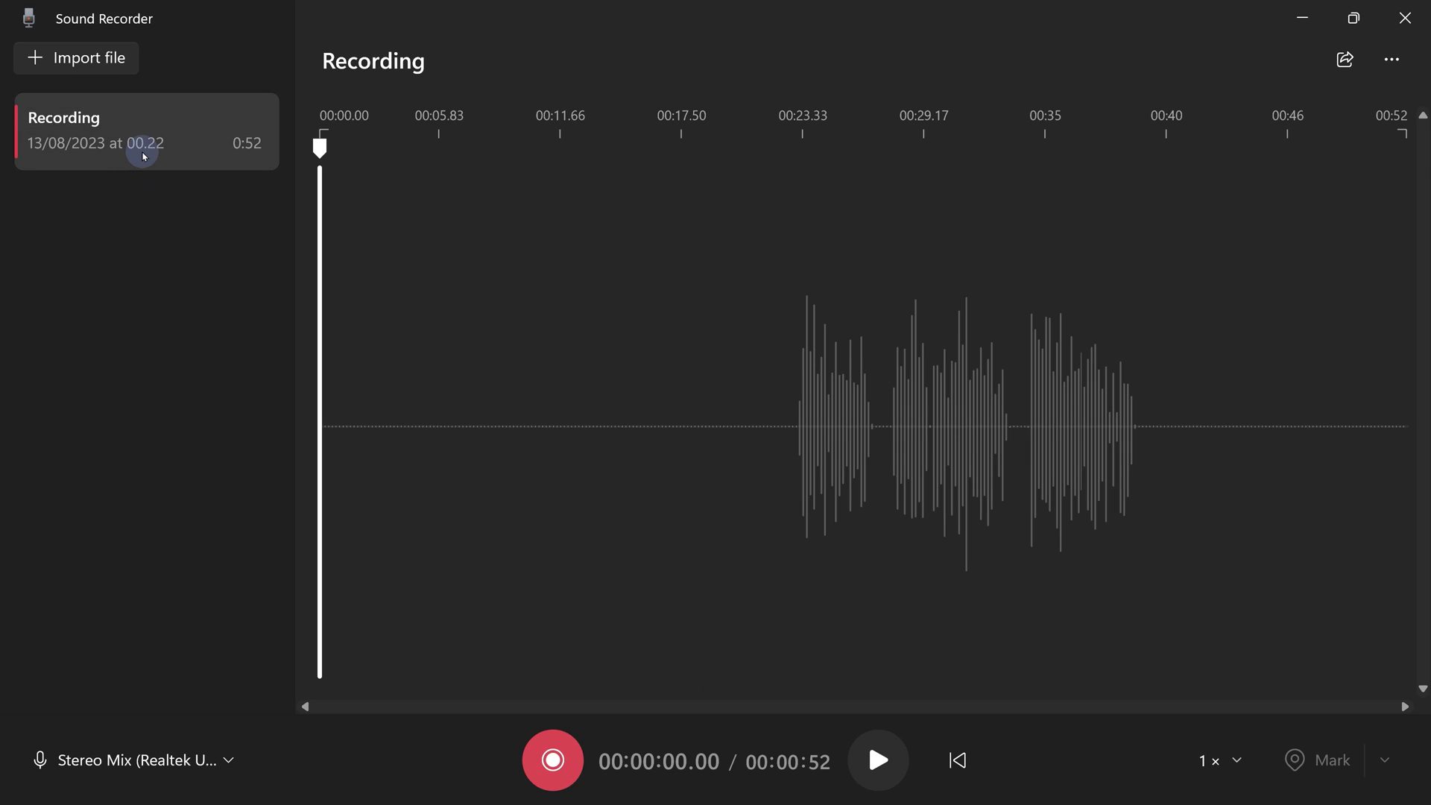
right_click(143, 154)
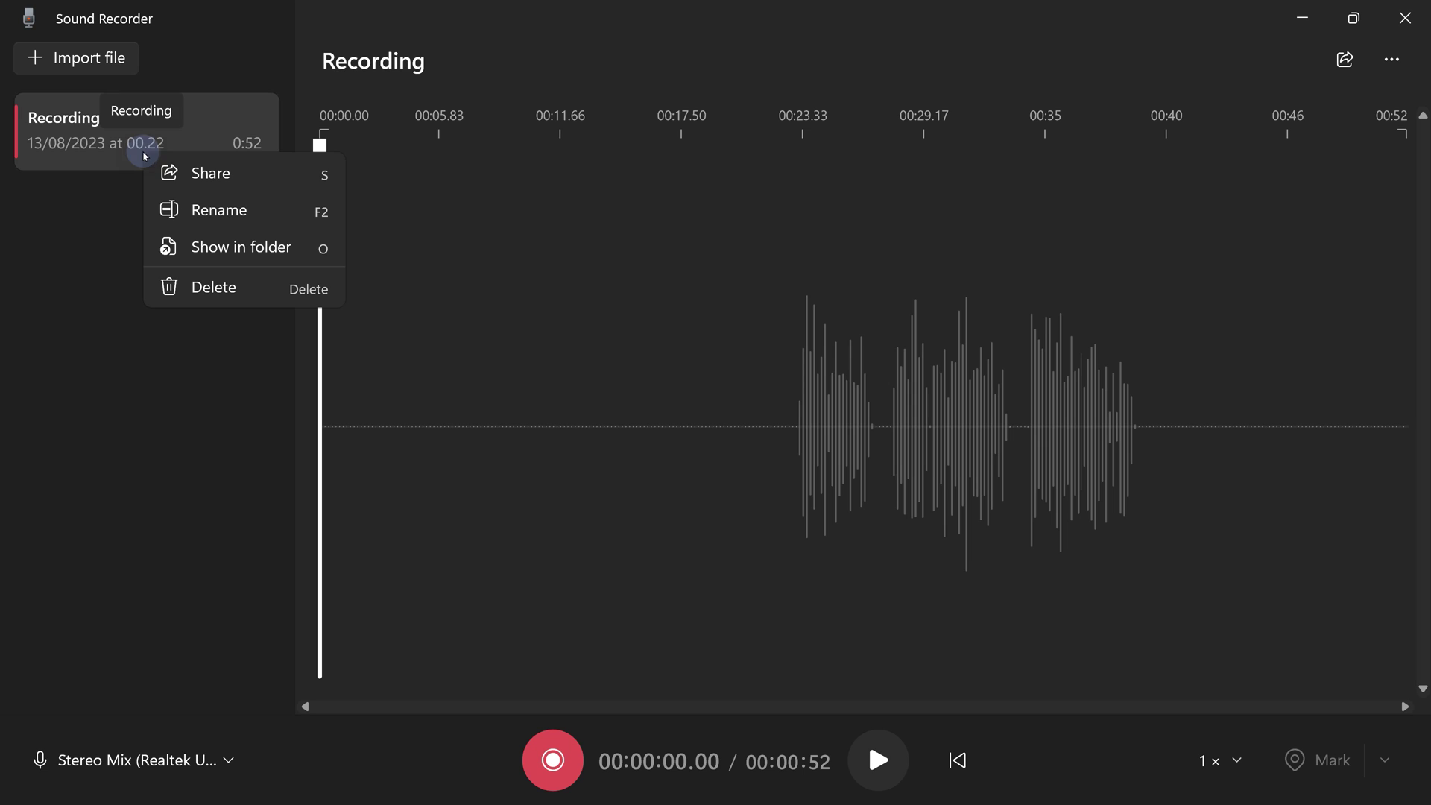
click(241, 246)
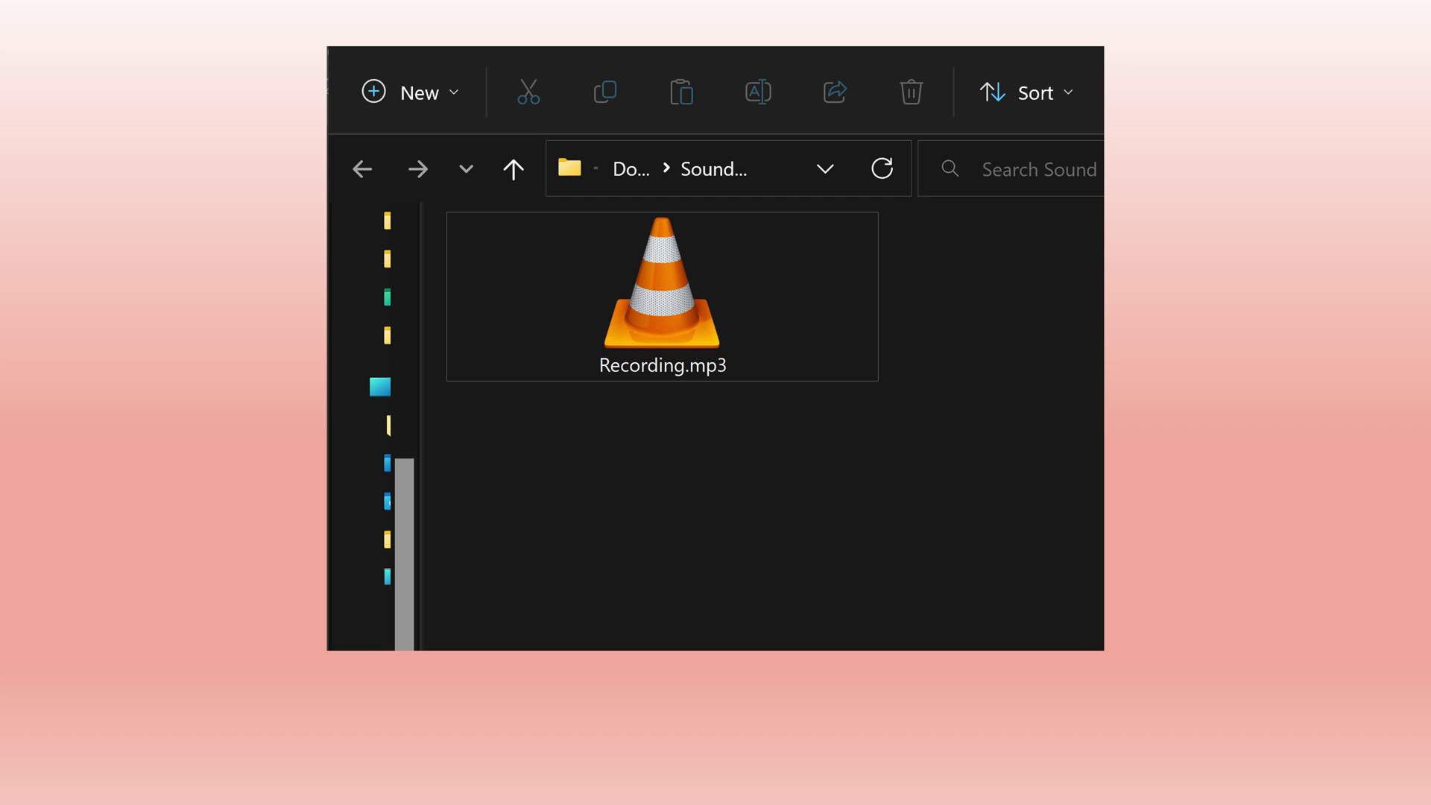